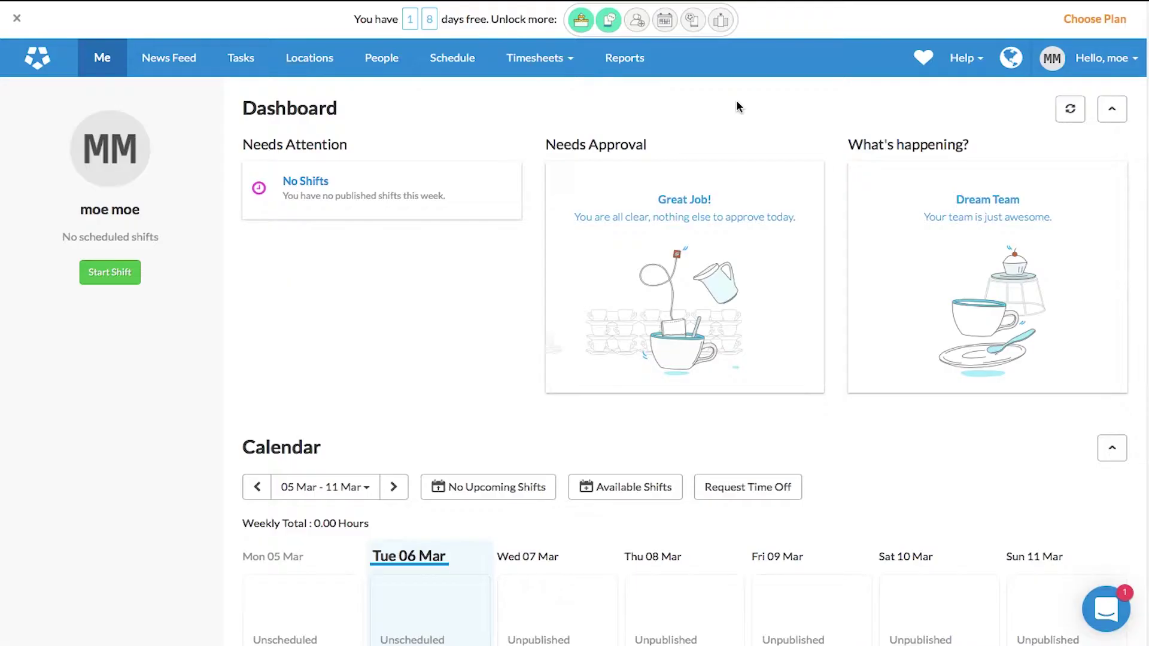
Open the free-days unlock panel and review the Mobile Number and invite-employees tasks.
left_click(581, 22)
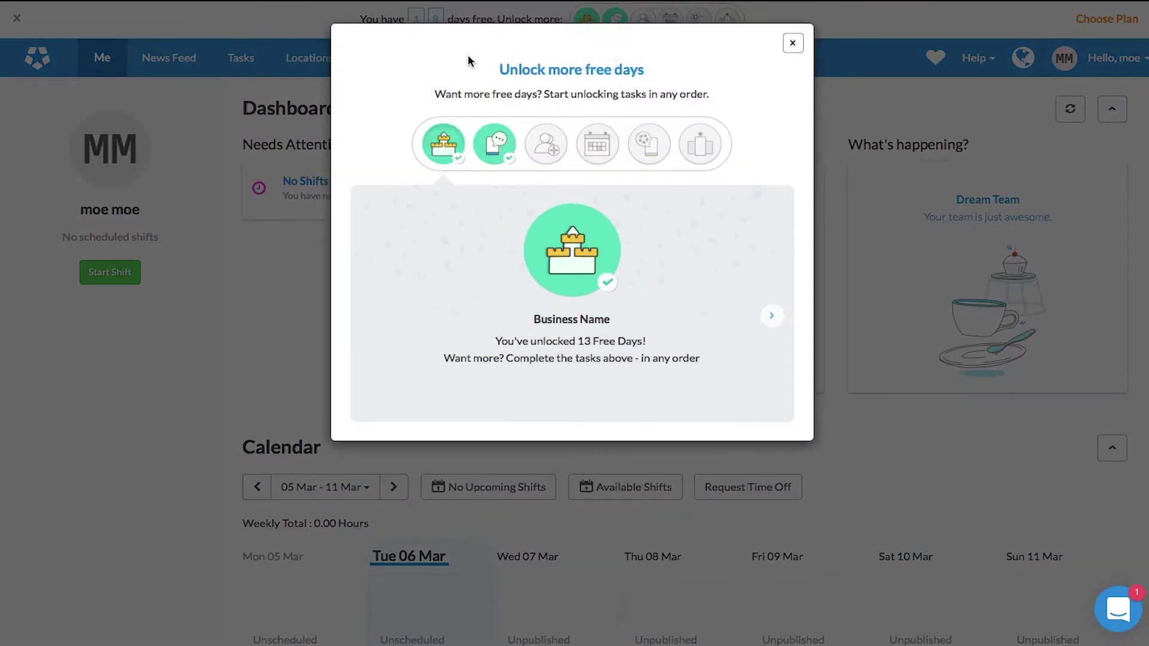
left_click(495, 149)
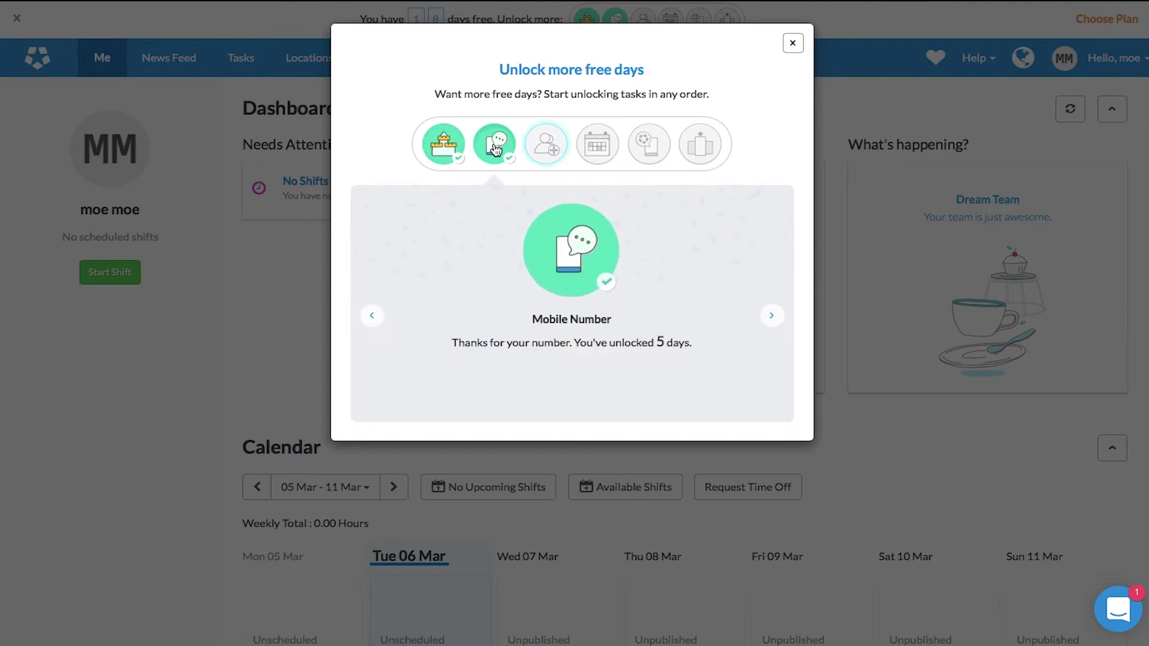
left_click(544, 149)
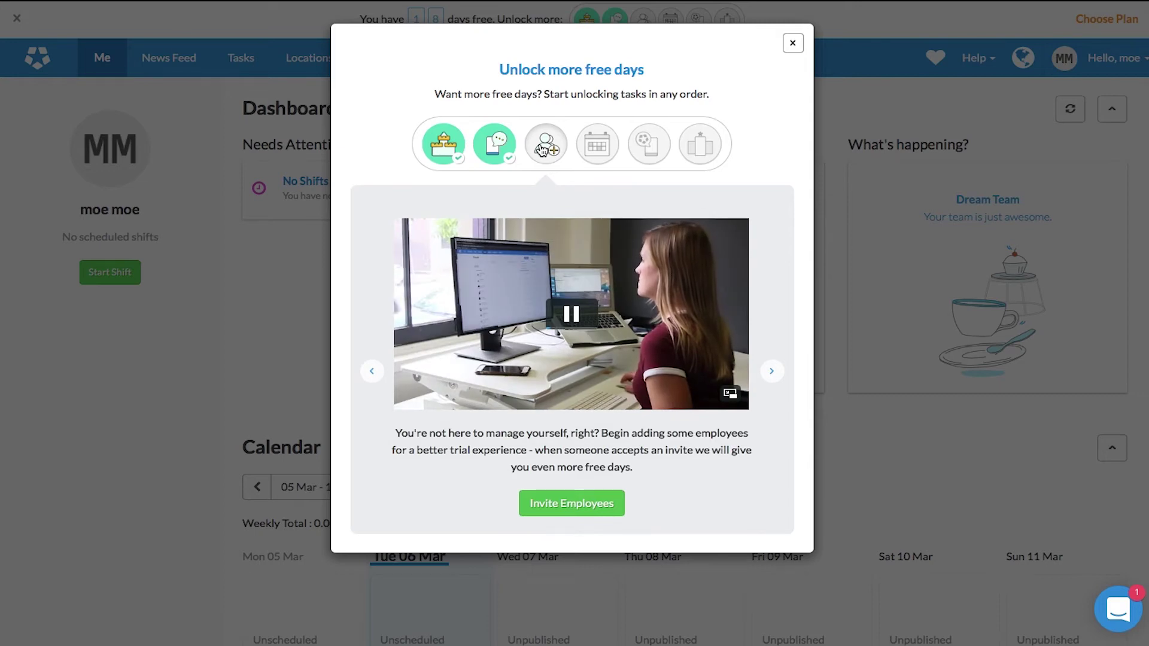
Close the unlock panel, reopen it, and view the Mobile Number task again.
left_click(793, 44)
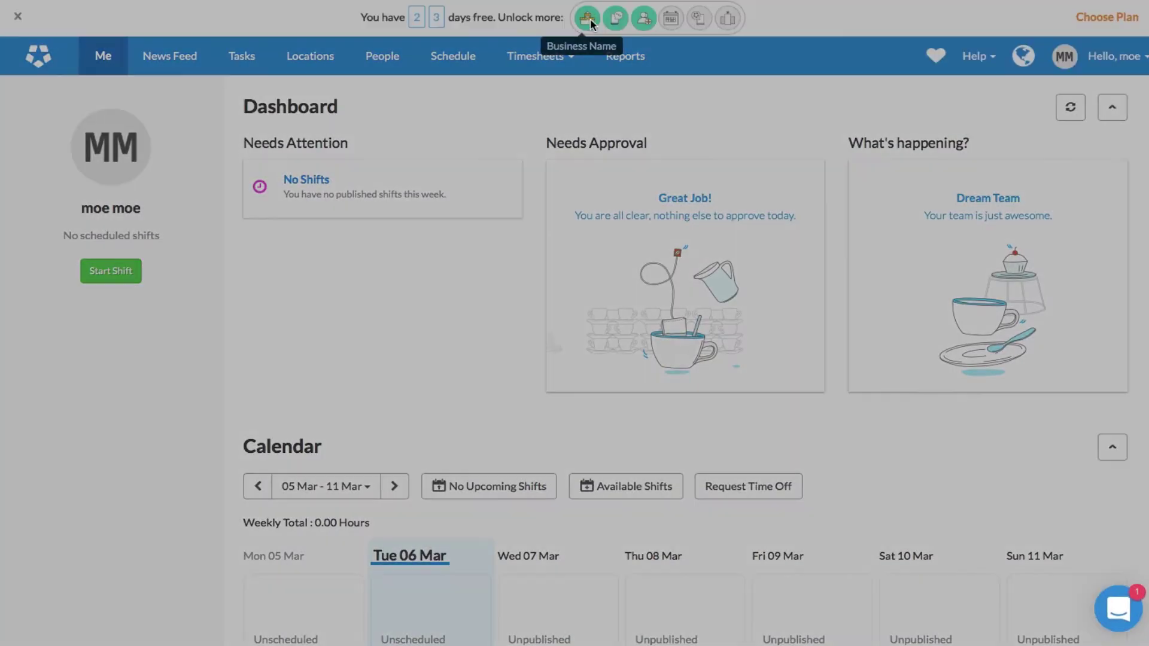
left_click(573, 24)
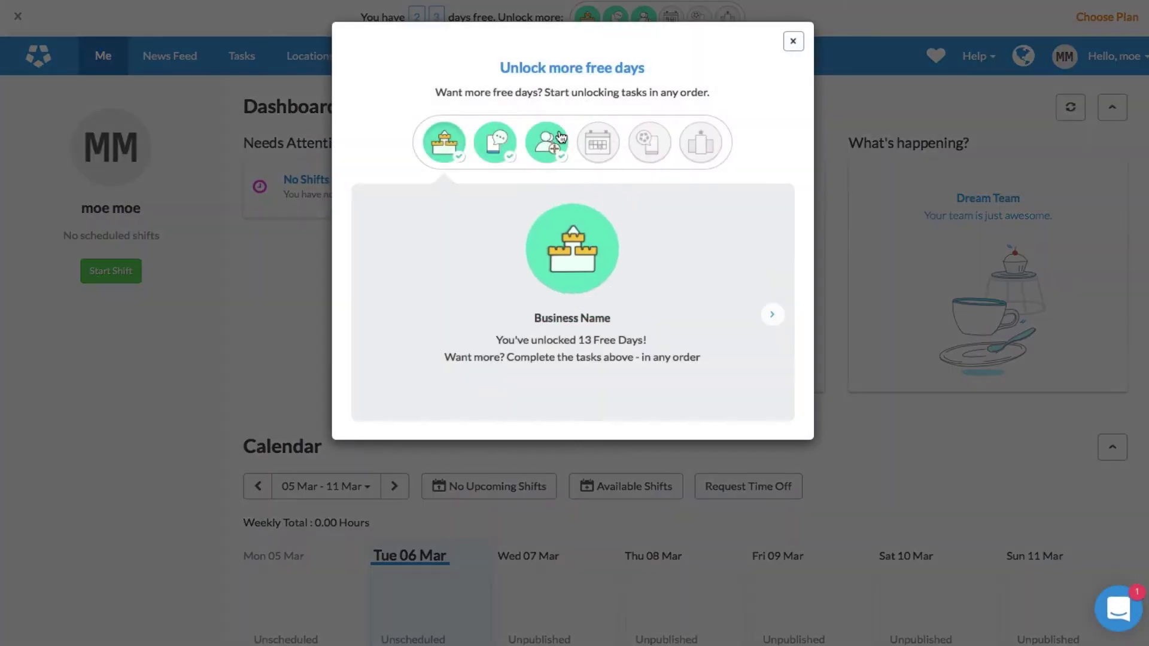
left_click(515, 138)
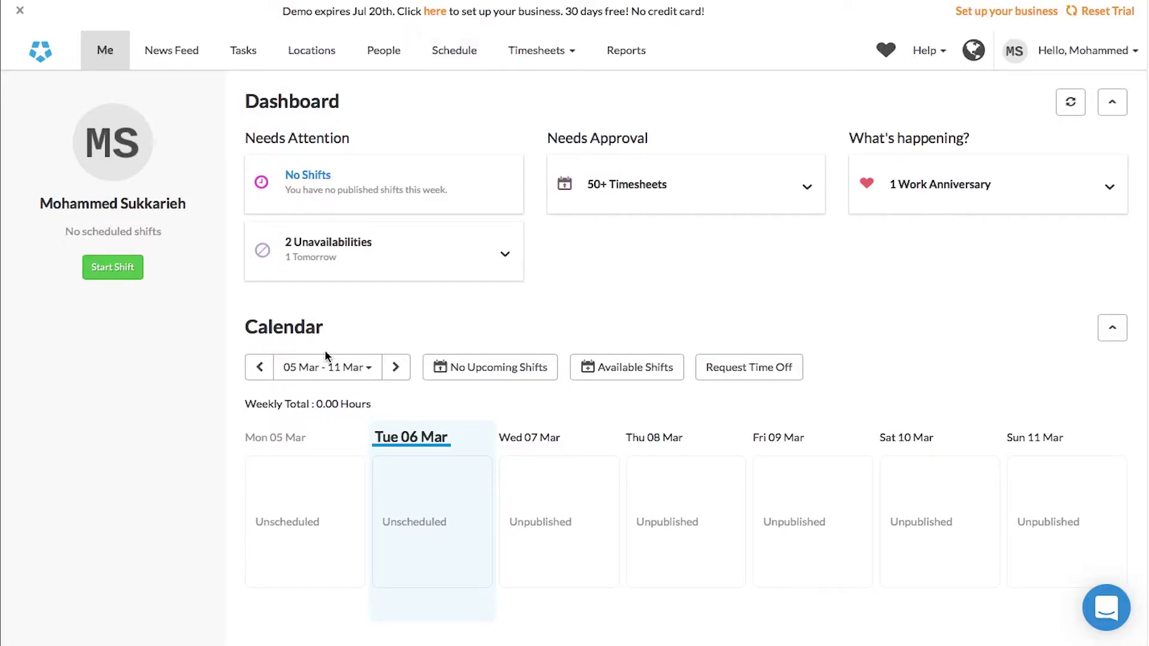
Expand 2 Unavailabilities, browse then collapse 50+ Timesheets, and expand 1 Work Anniversary.
left_click(426, 277)
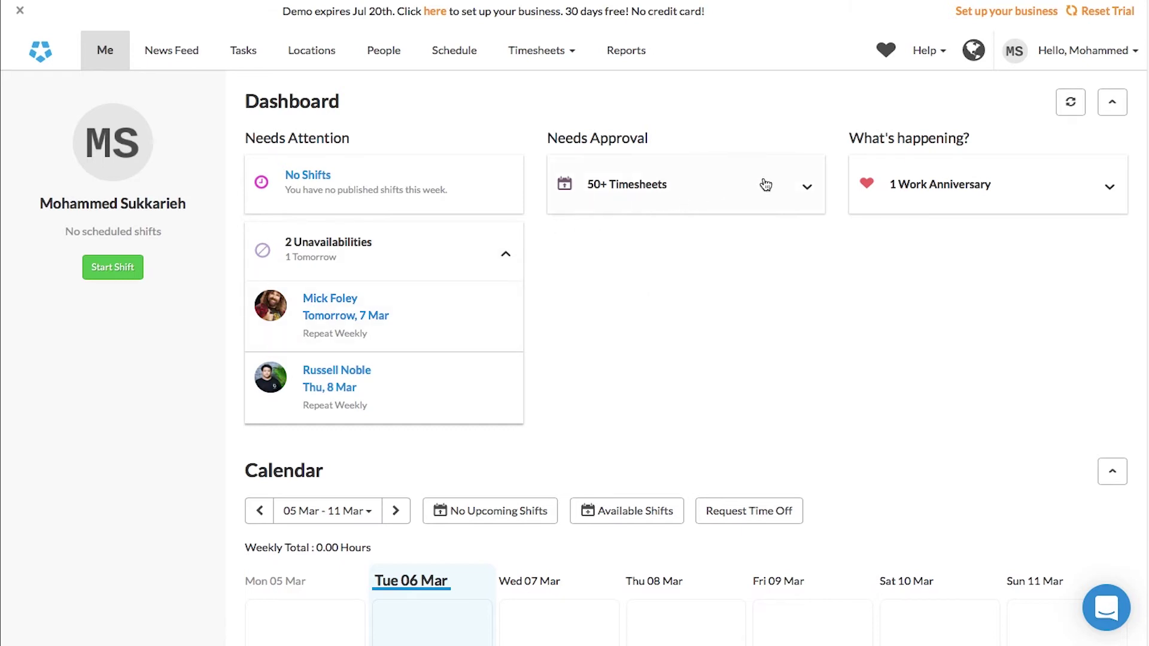
left_click(811, 186)
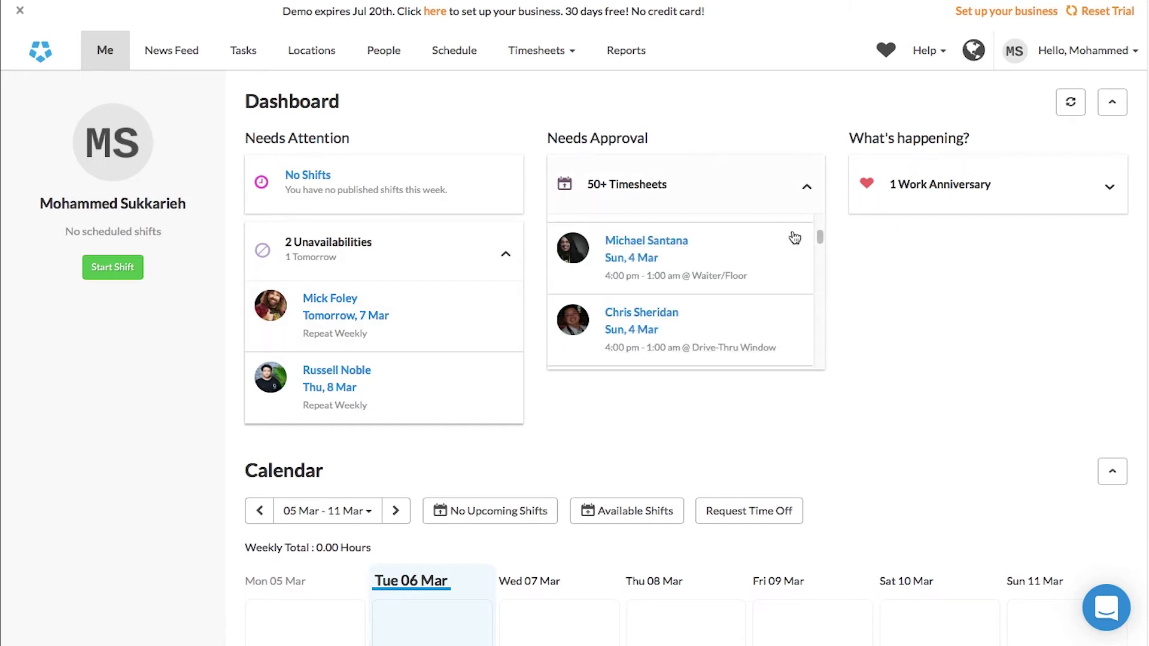
scroll(764, 303, "down", 4)
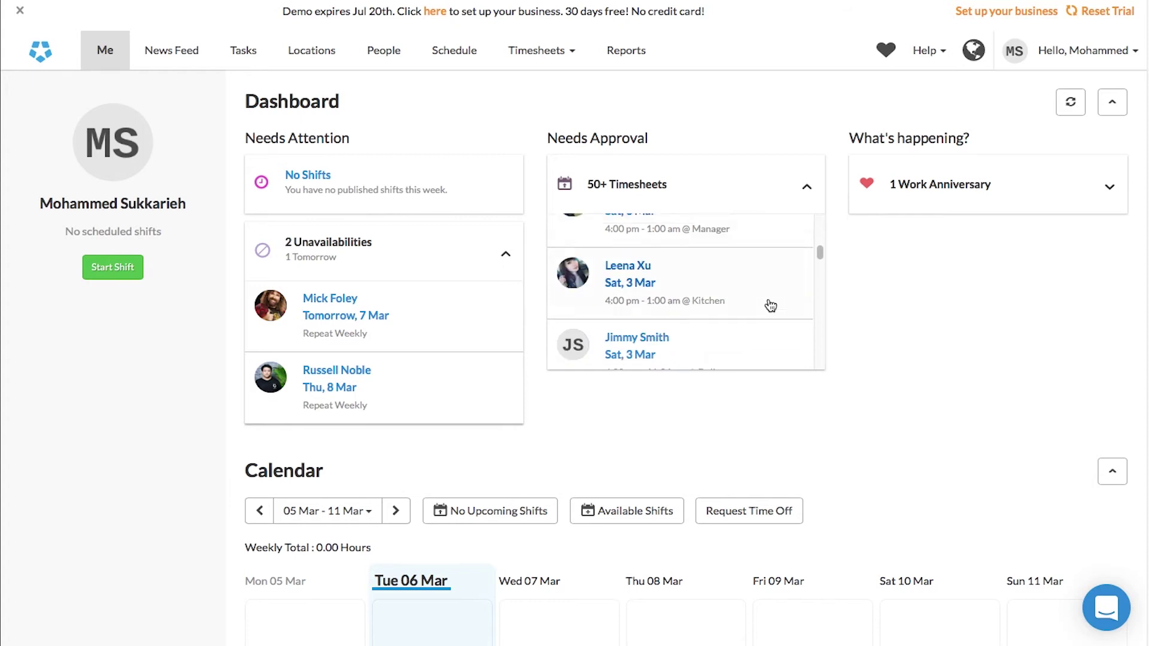
scroll(770, 306, "down", 3)
left_click(792, 204)
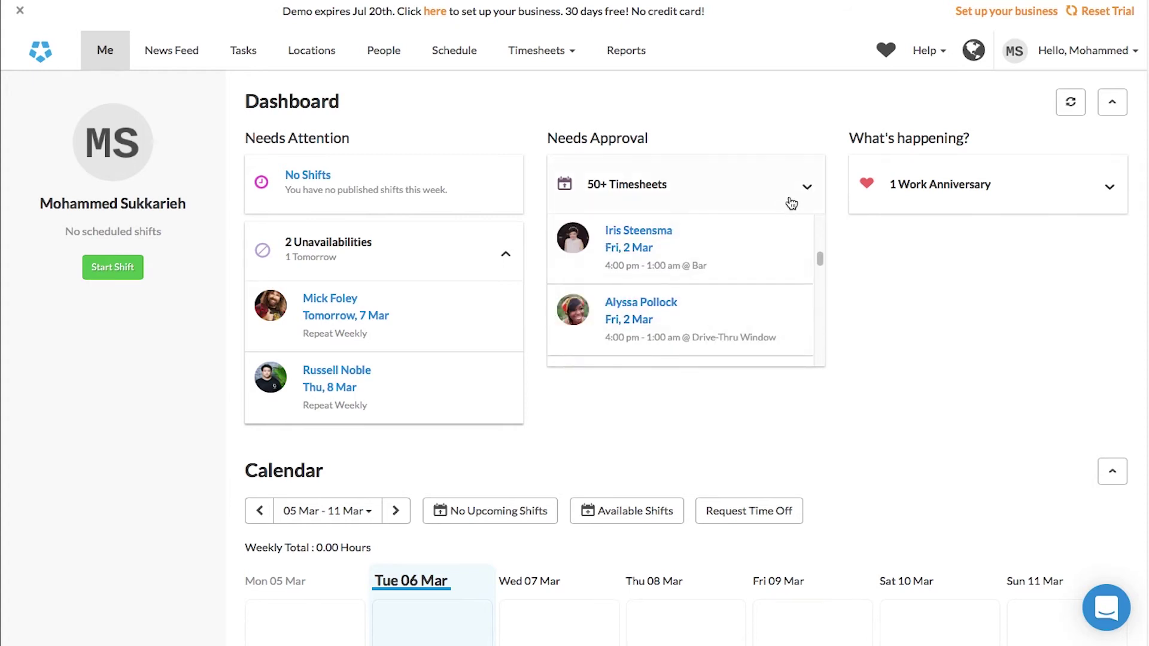
left_click(983, 201)
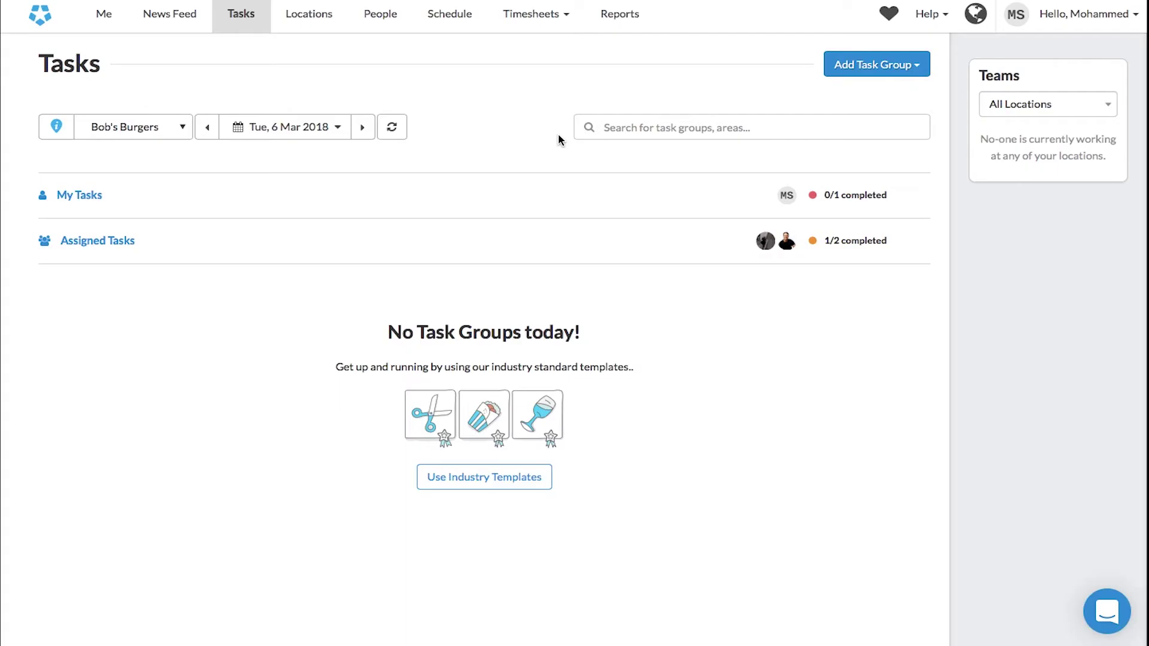
Start a new task group named Administration assigned to the Manager area.
left_click(836, 74)
left_click(861, 92)
type("Administration")
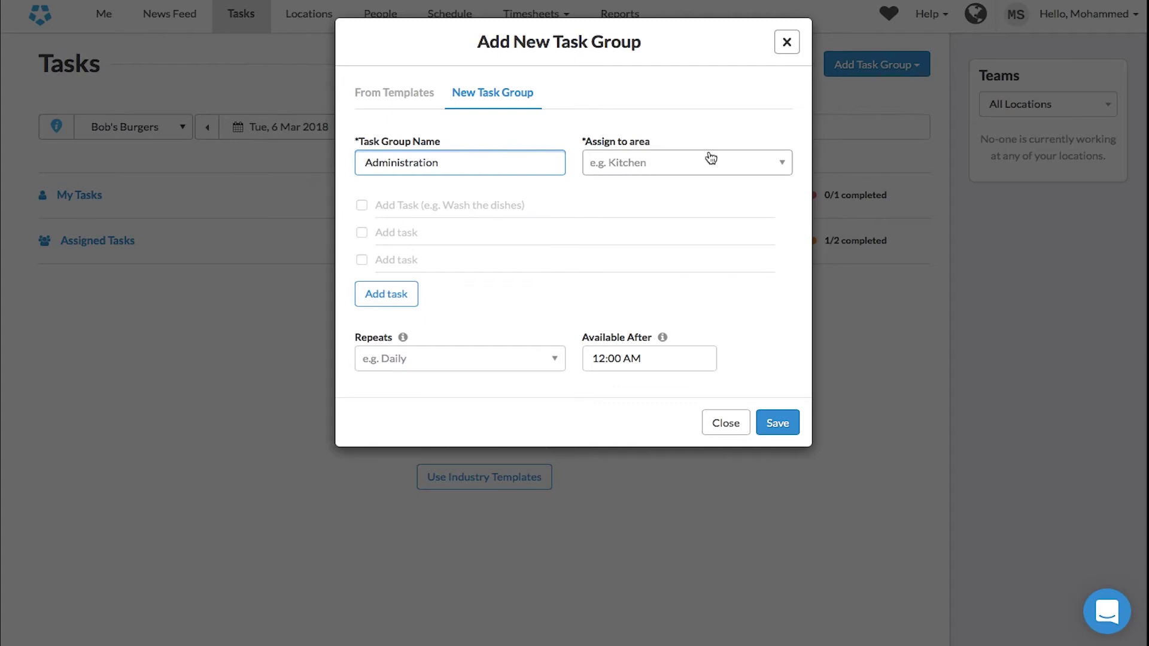
left_click(711, 157)
left_click(632, 227)
Add the tasks Publish Shifts, Approve Leave, Approve Timesheets and Stocktake.
key("Tab")
type("Publish Shifts")
left_click(528, 237)
type("Approve Leave")
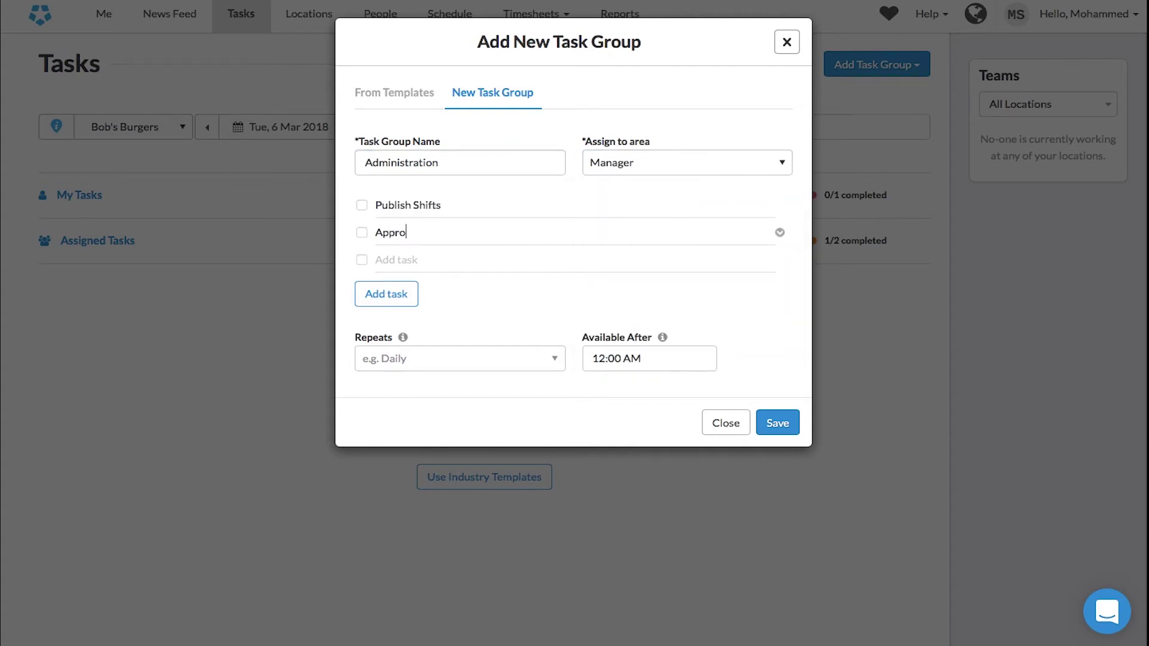
left_click(502, 260)
type("Approve Timesheets")
left_click(415, 291)
type("Stocktake")
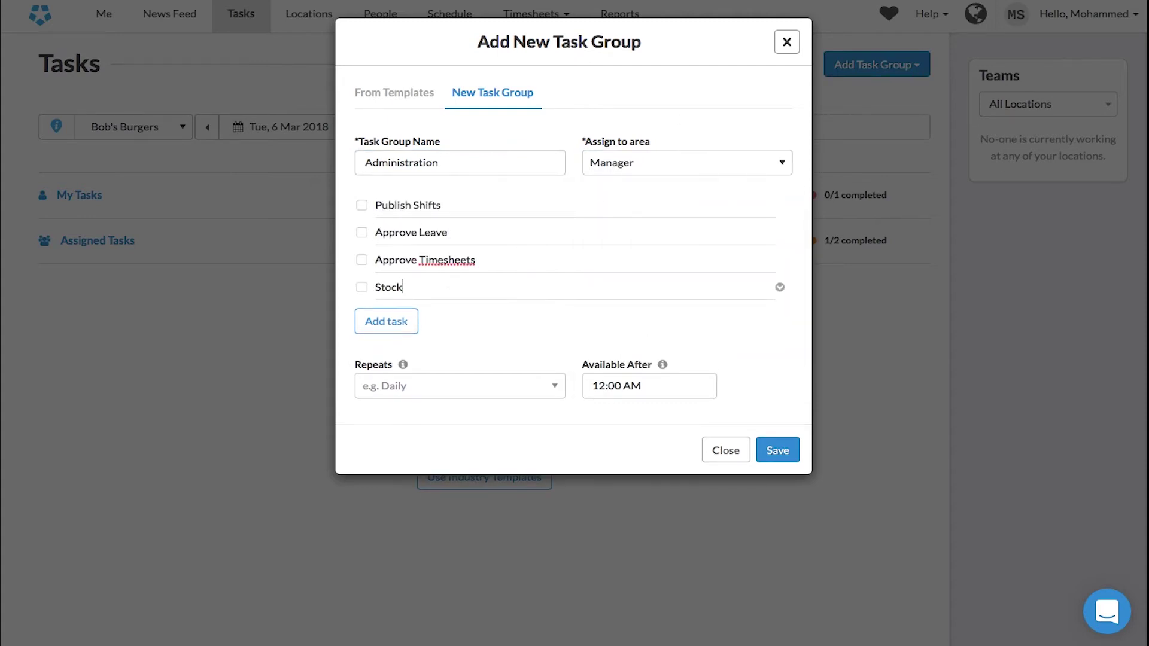
Set the group to repeat Tuesdays, available after 9:00 AM, and save it.
left_click(386, 386)
left_click(413, 526)
left_click(634, 386)
scroll(634, 443, "down", 4)
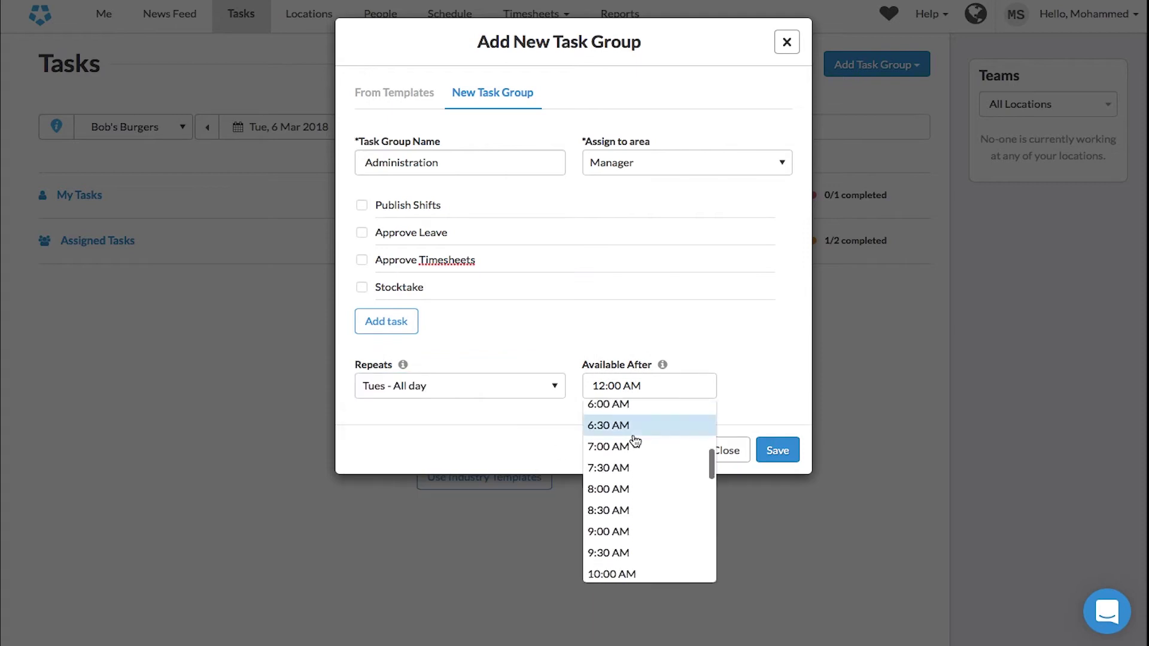
left_click(616, 533)
left_click(776, 450)
Edit the Administration group to mark Approve Leave completed and save.
left_click(753, 292)
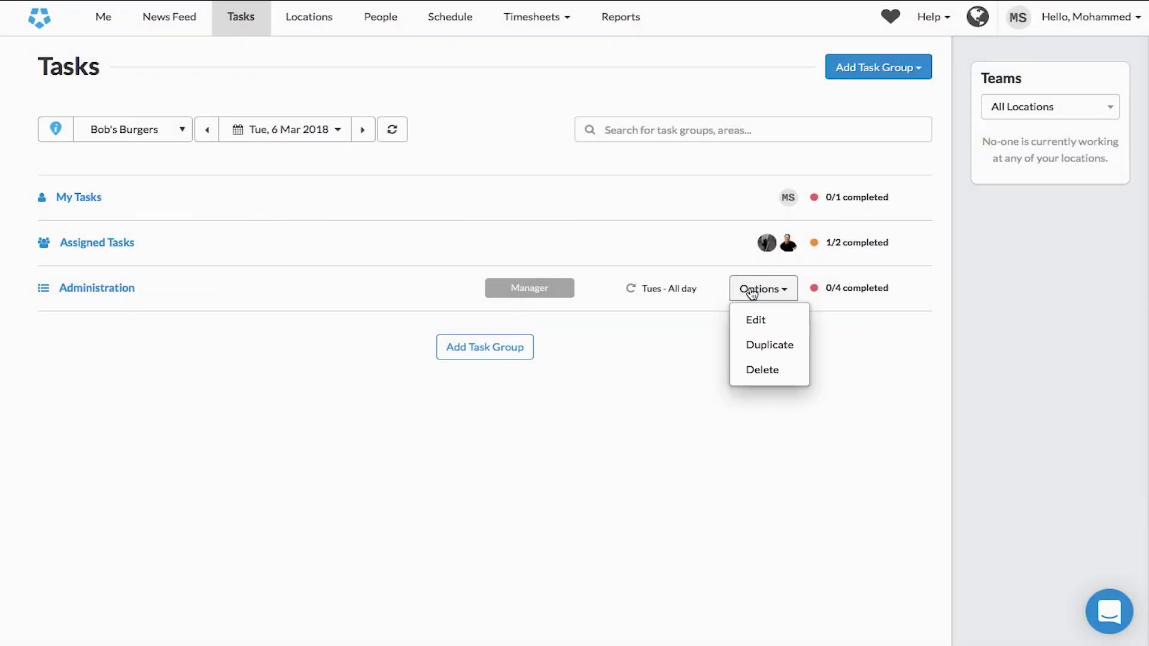
left_click(758, 318)
left_click(362, 195)
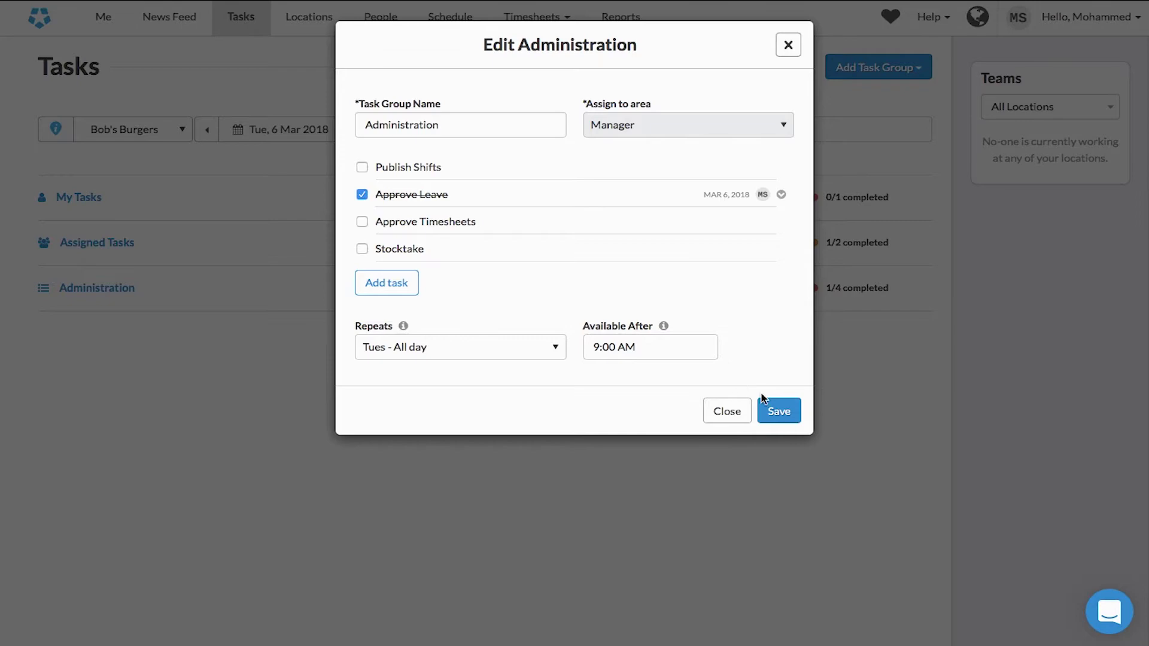
left_click(781, 417)
Delete the Administration task group.
left_click(772, 297)
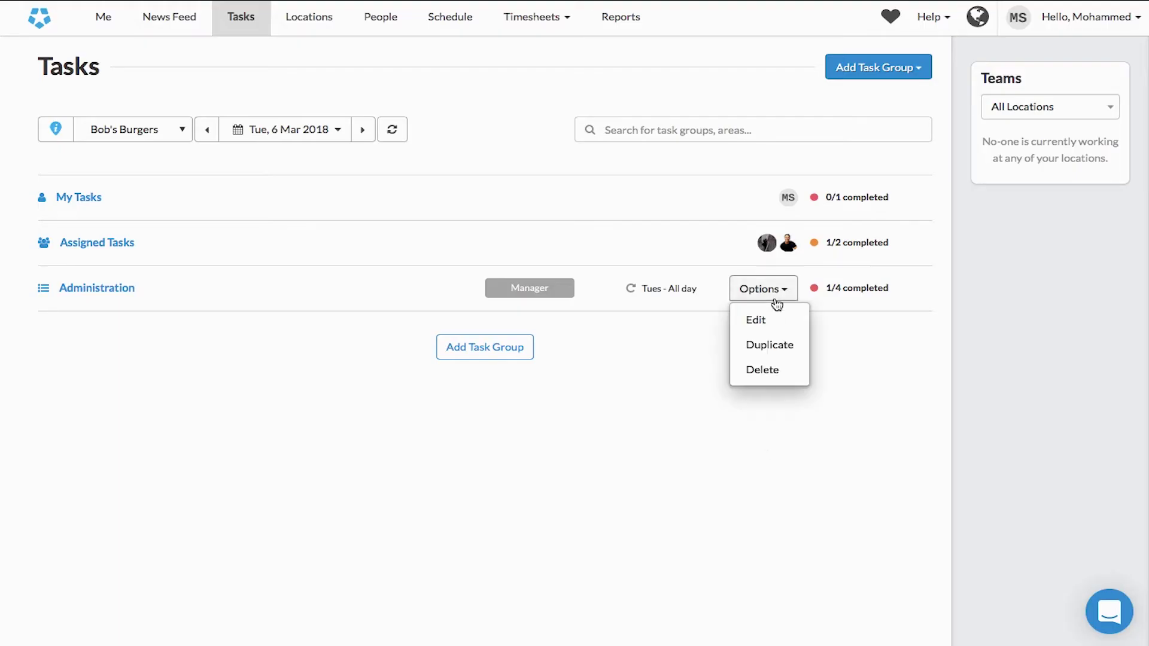
left_click(762, 371)
left_click(720, 164)
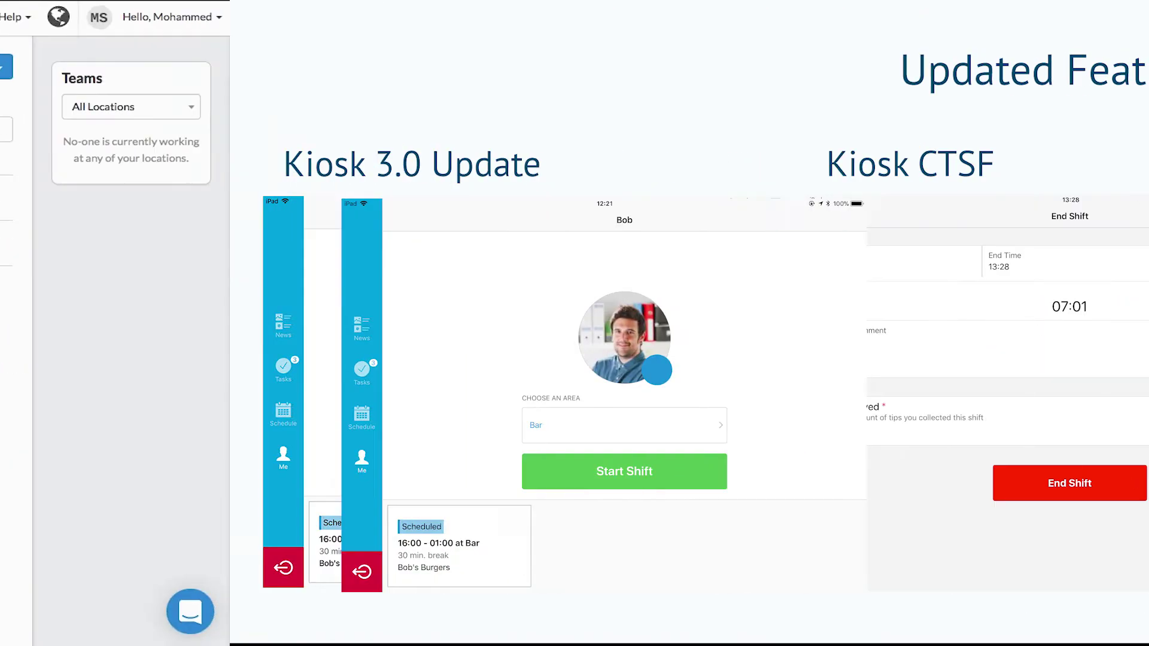